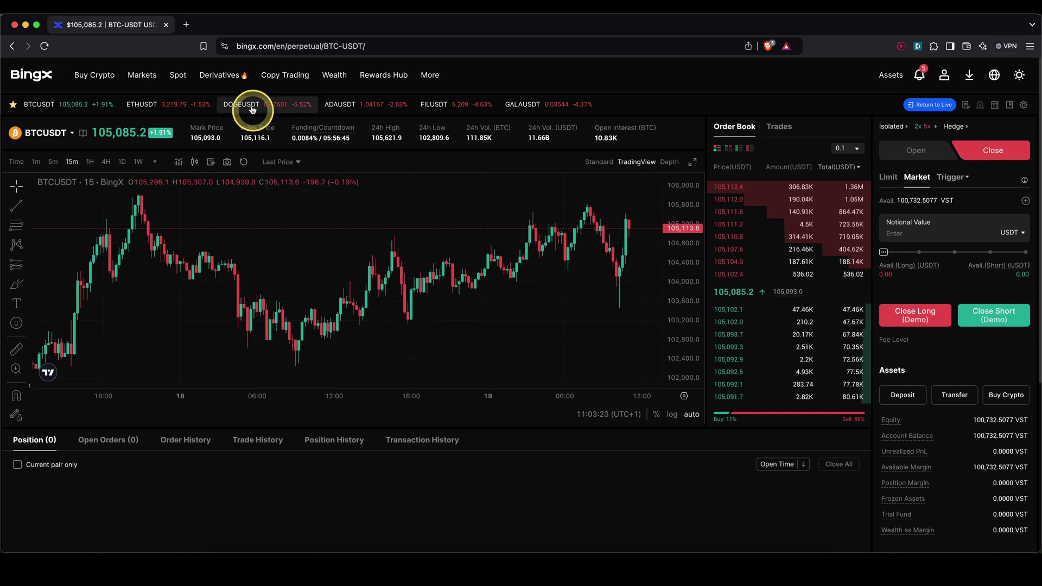
Step: Switch the BTCUSDT order form to Open and set leverage to 5x on both sides
mouse_move(224, 79)
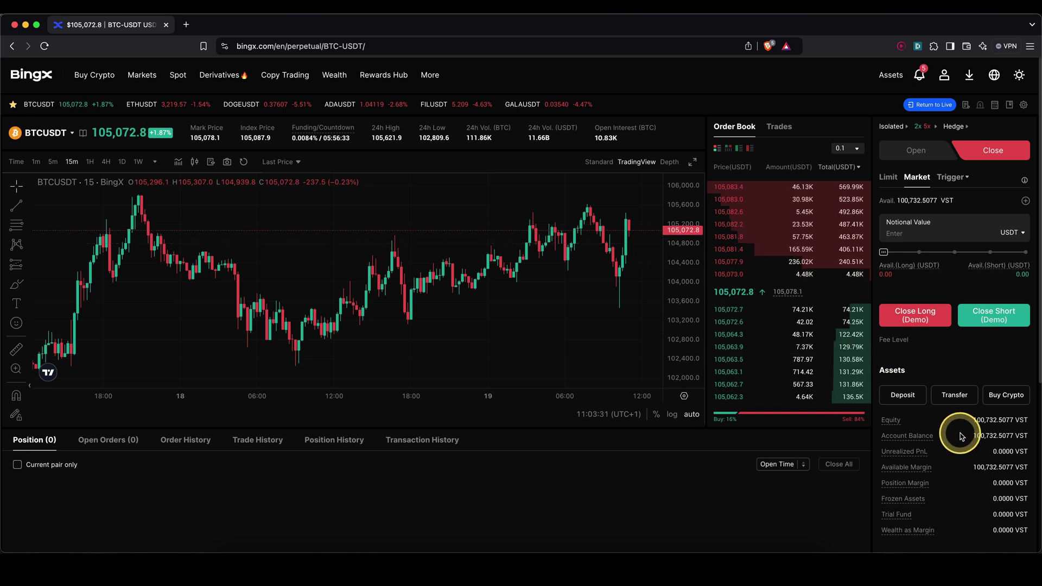
drag(993, 430, 1038, 429)
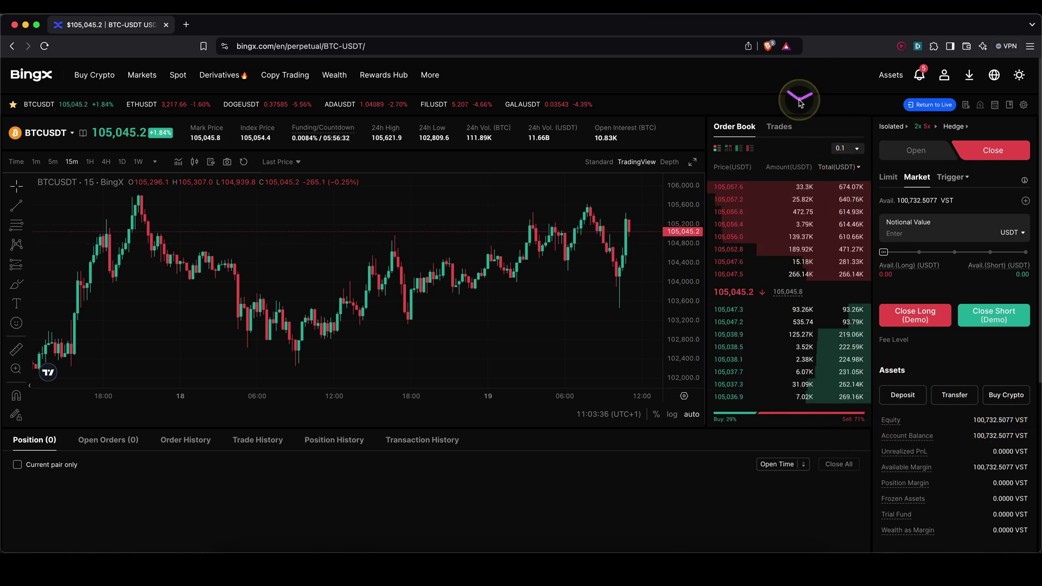
drag(798, 99, 896, 109)
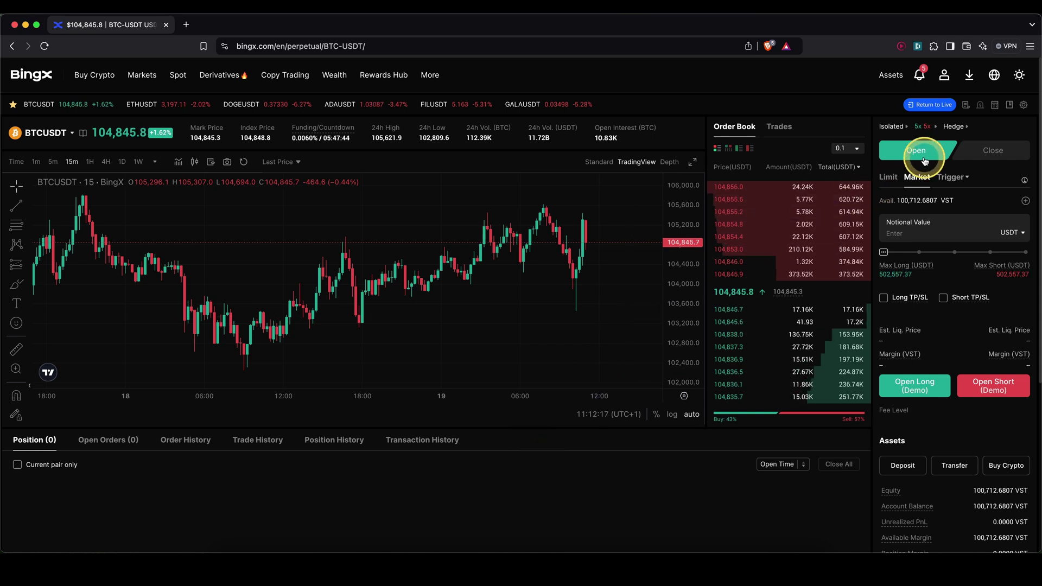
Step: Enter a 10000 USDT notional value, enable Long TP/SL, and dismiss the TP/SL notice
click(895, 232)
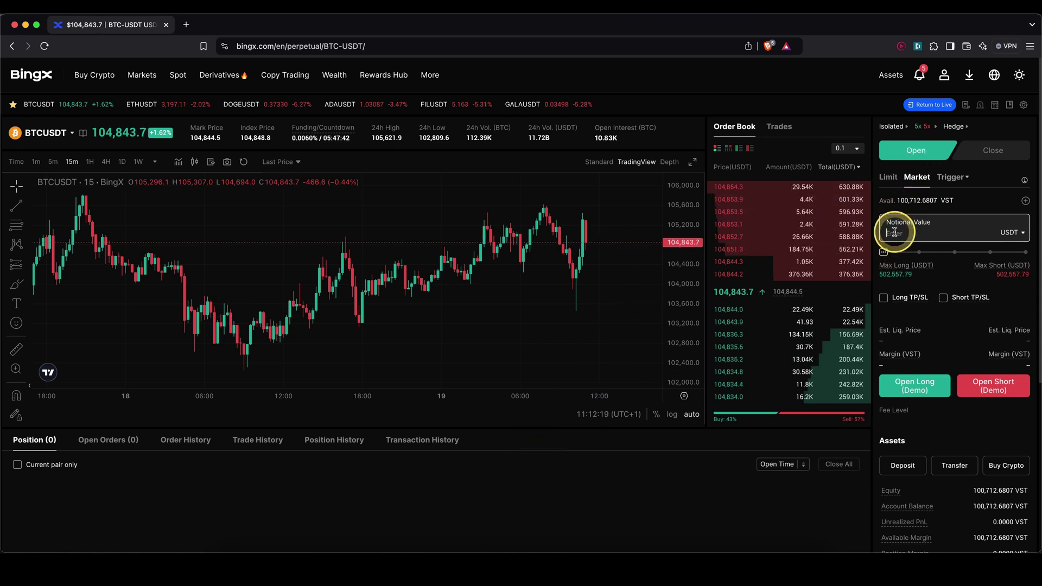
text(10000)
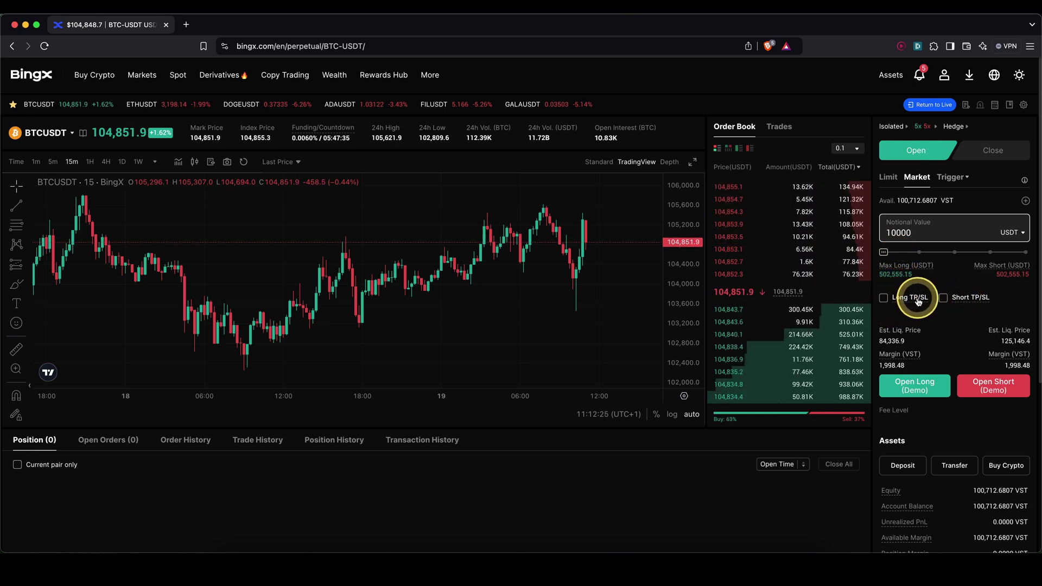
click(884, 298)
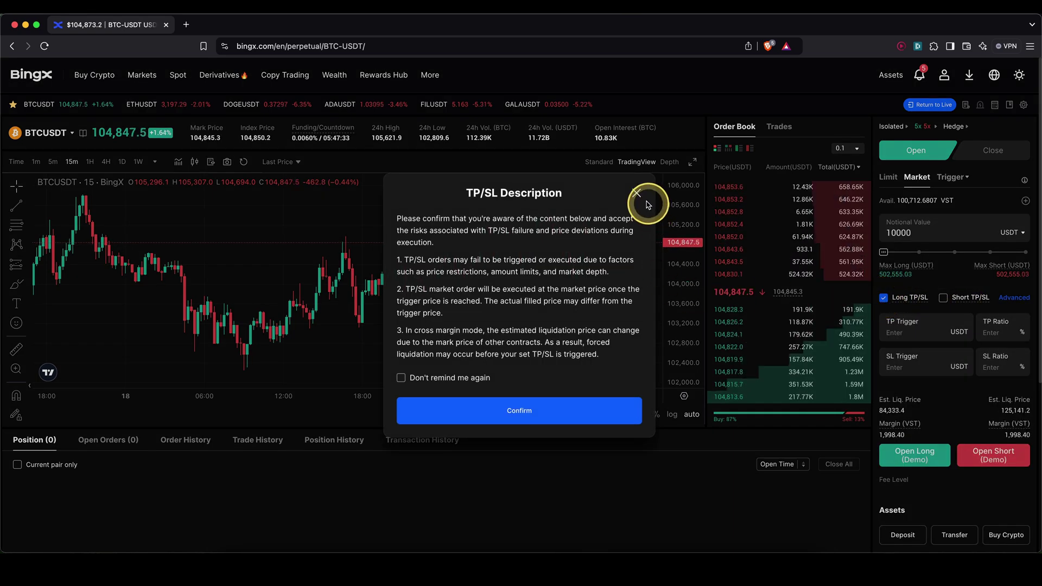
click(469, 411)
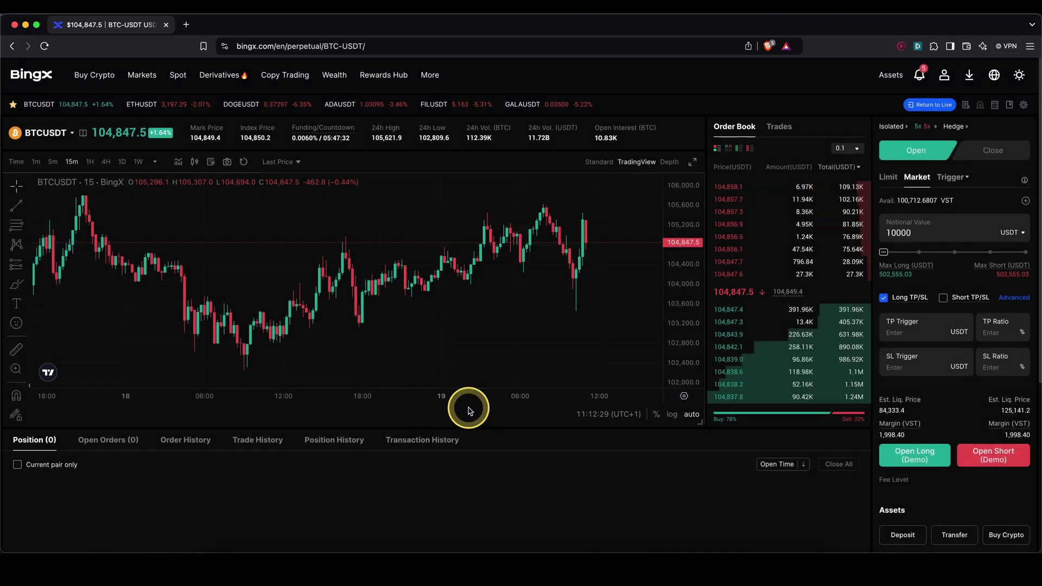
Step: In the advanced TP/SL settings, set a 30% take-profit ratio, giving a 111127.9 target
click(1034, 302)
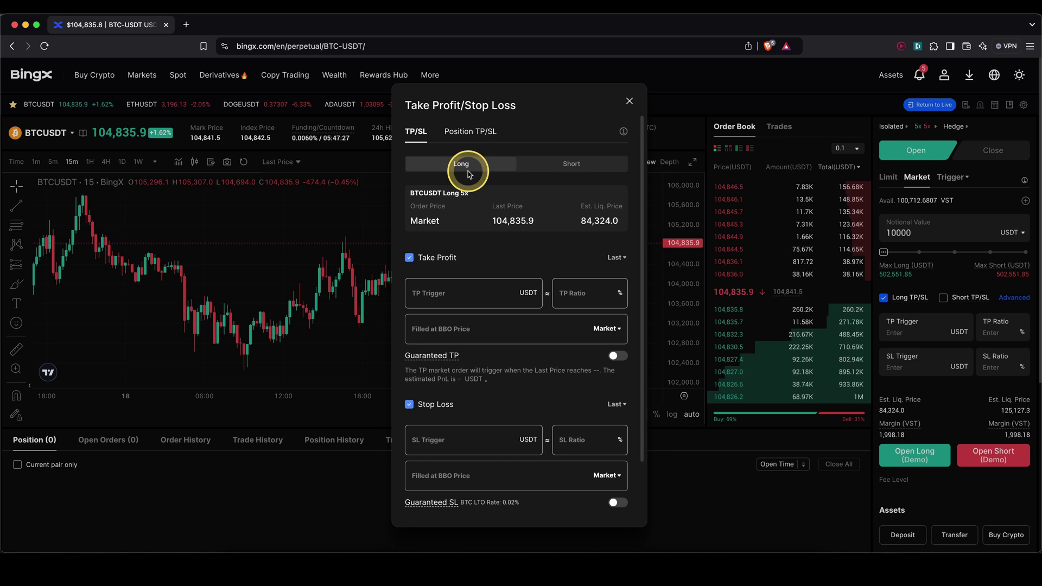
click(592, 298)
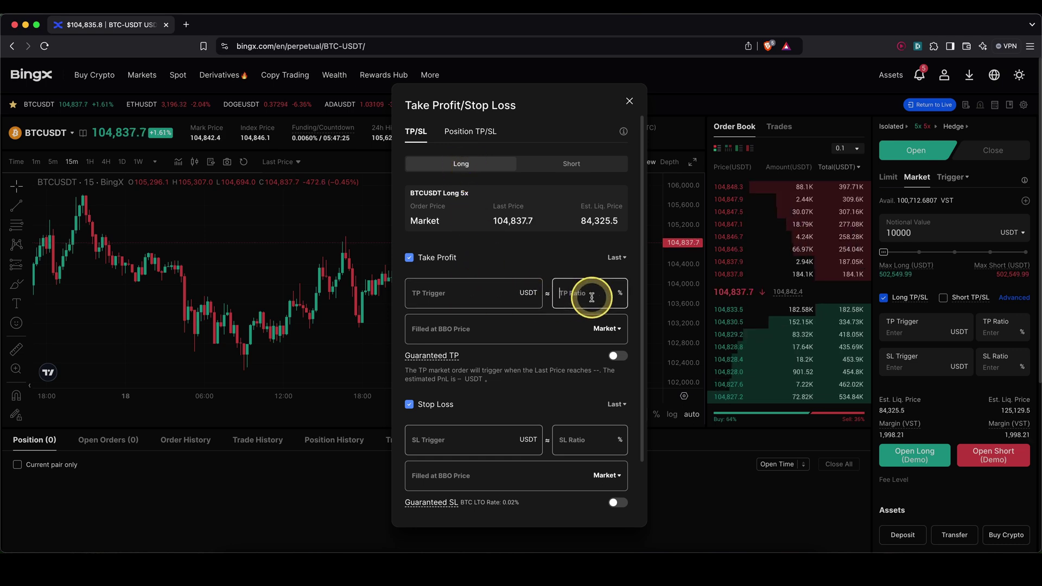
text(30)
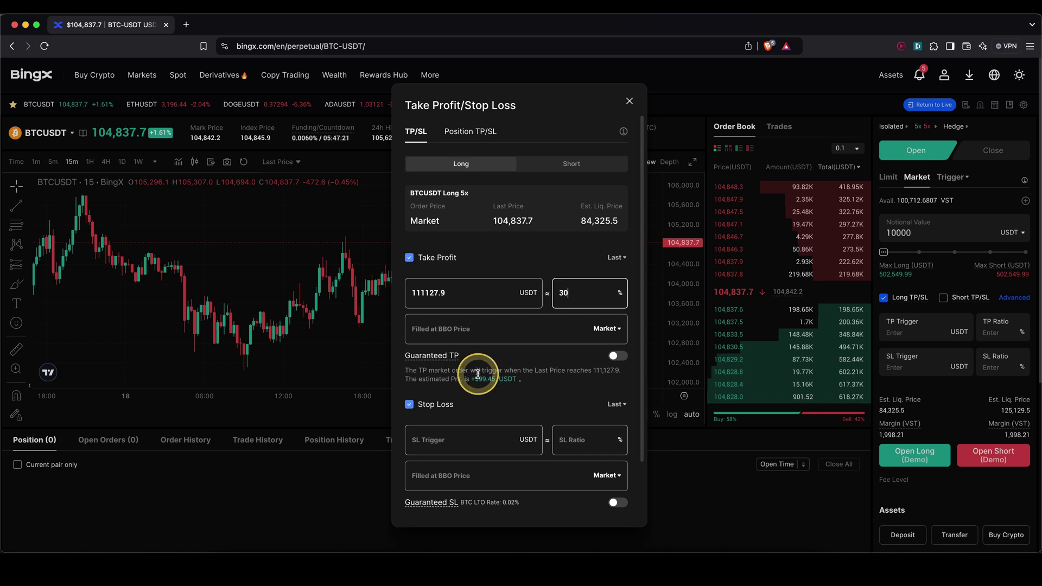
drag(478, 374, 461, 382)
drag(529, 380, 481, 372)
drag(433, 284, 413, 286)
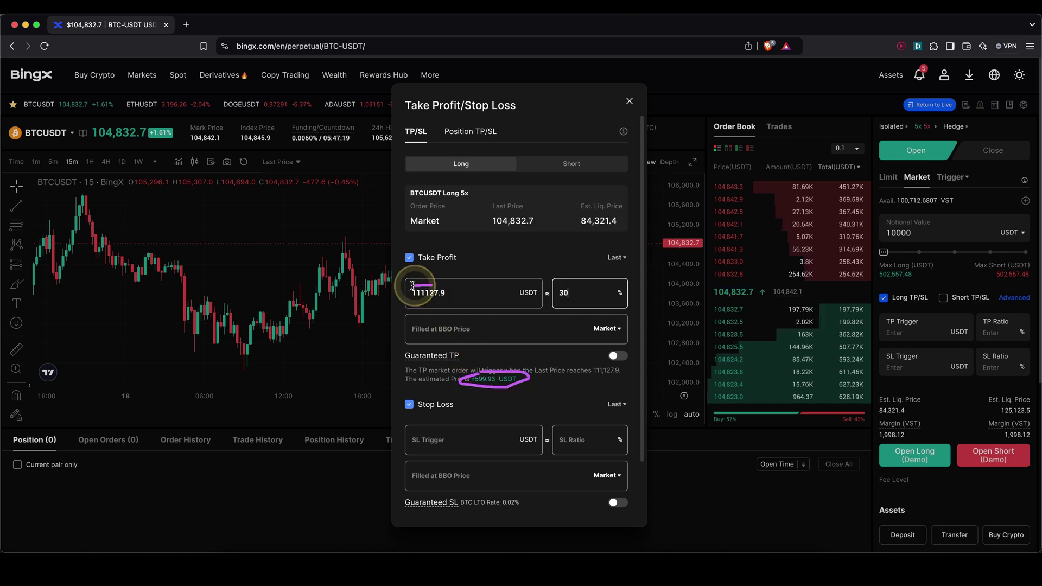
scroll(481, 400, down, 2)
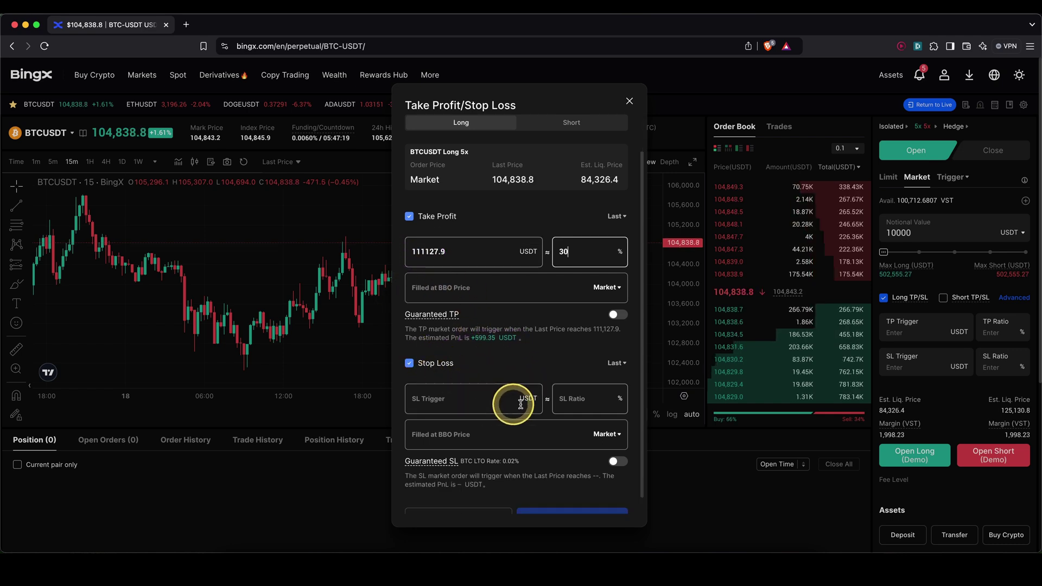
Step: Set a 10% stop-loss ratio at 102742.0 and confirm the TP/SL settings
click(598, 401)
text(10)
scroll(500, 407, down, 1)
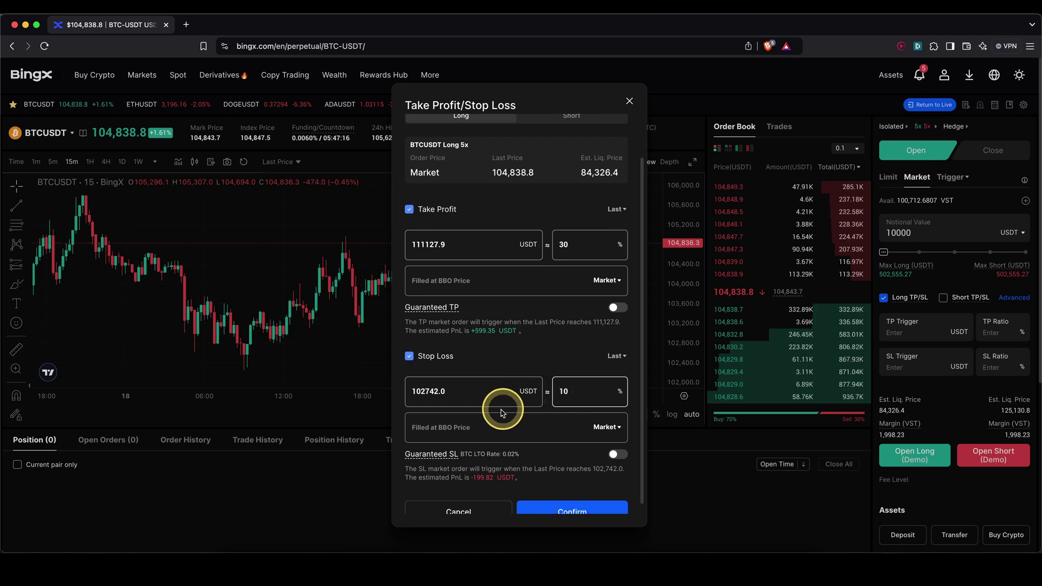
drag(483, 460, 477, 471)
drag(432, 379, 434, 374)
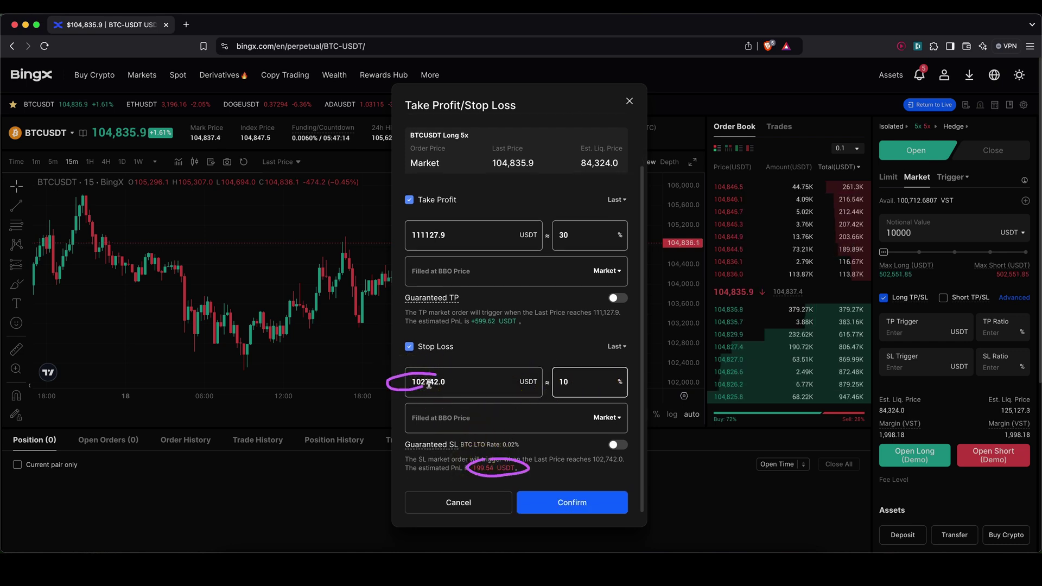
click(566, 502)
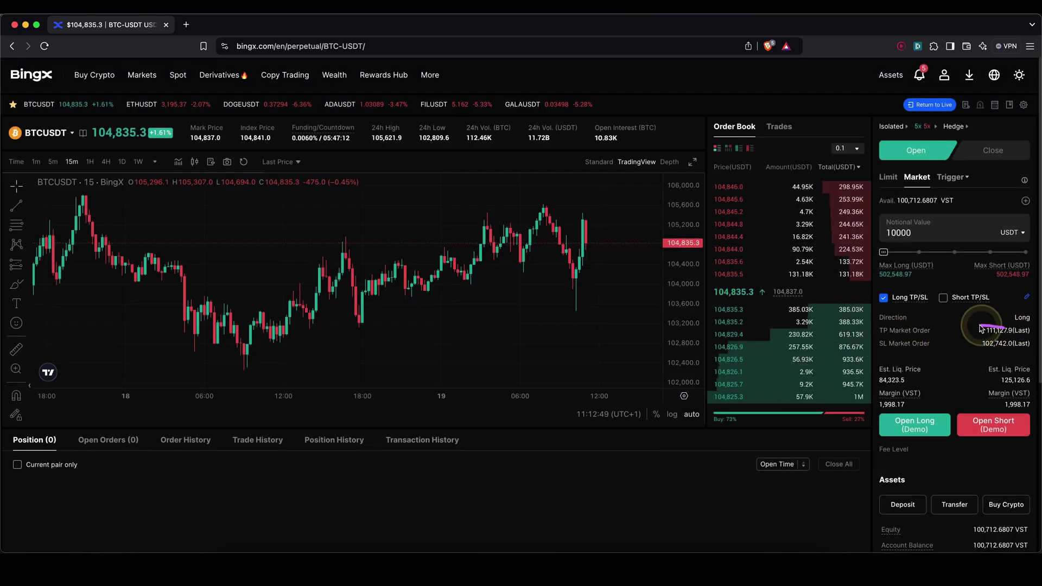
Step: Open the 0.0953 BTC demo long at 104,840.8, then stretch the price axis to show the take-profit line
drag(981, 328, 980, 334)
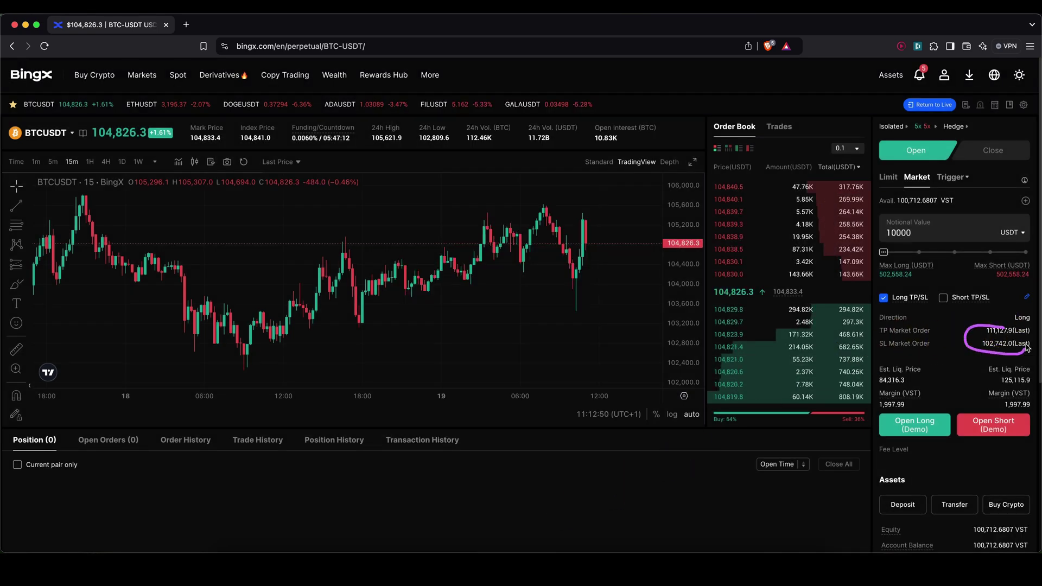
click(919, 427)
click(549, 412)
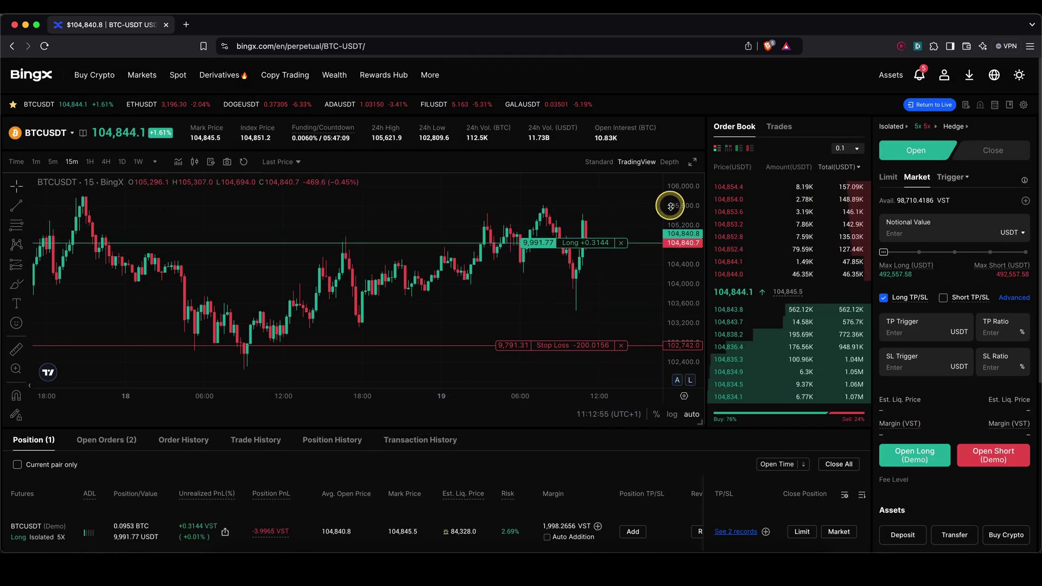
drag(670, 206, 681, 282)
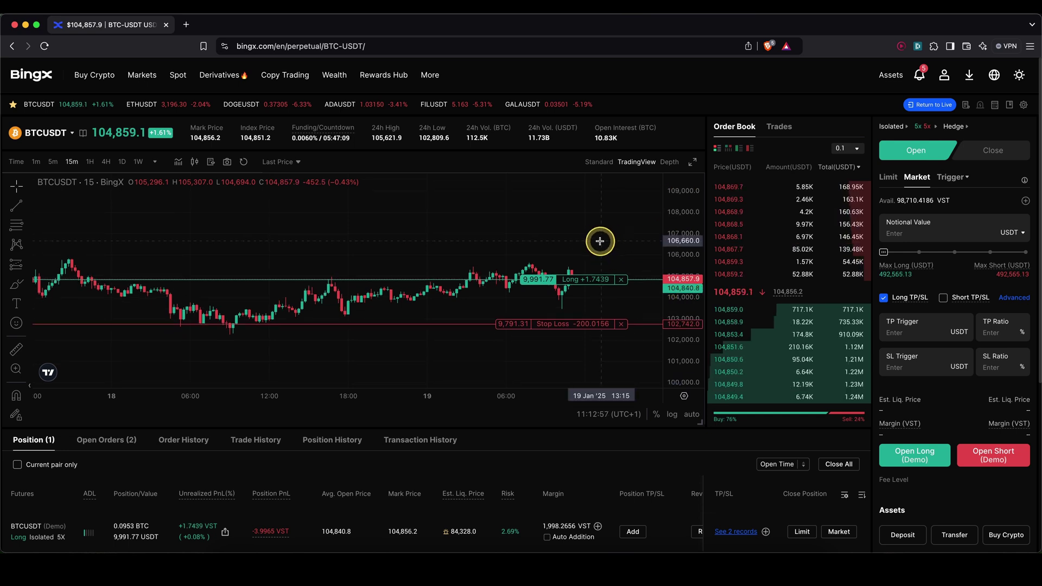
drag(599, 241, 535, 188)
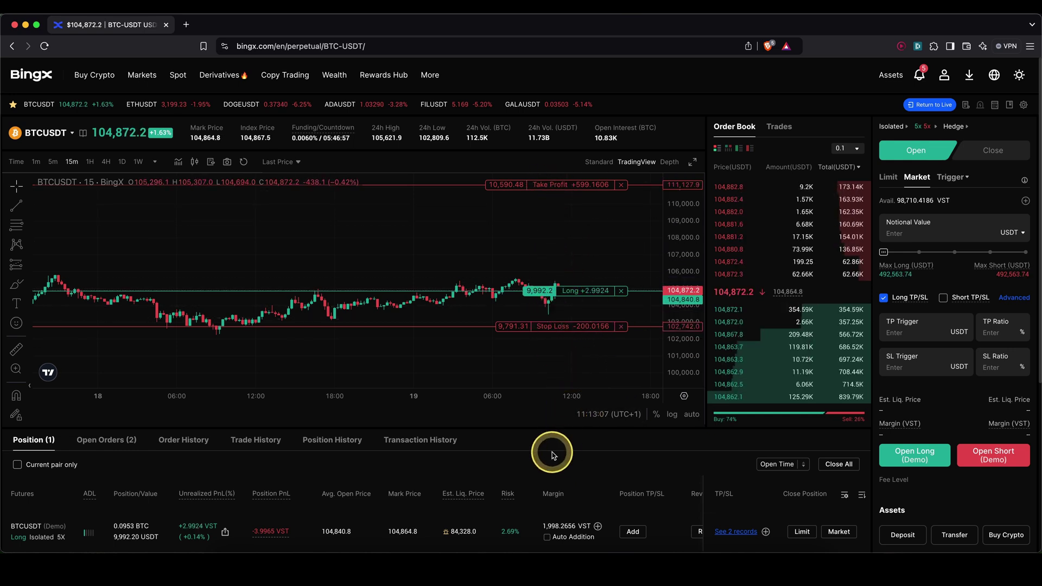
Step: Cancel the stop-loss and take-profit orders from the Open Orders TP/SL list
scroll(557, 457, down, 1)
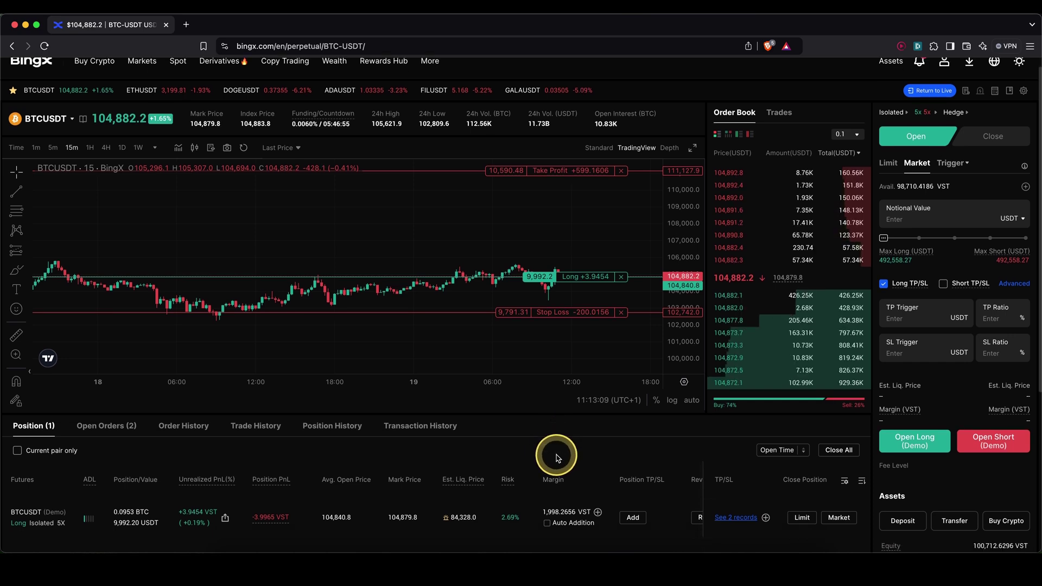
scroll(556, 457, down, 2)
click(104, 406)
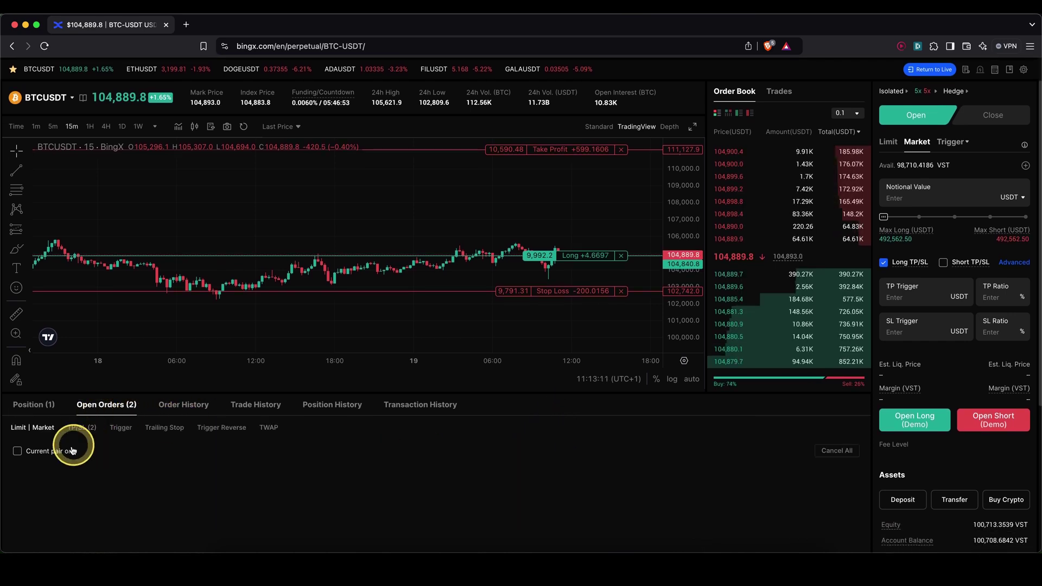
click(90, 433)
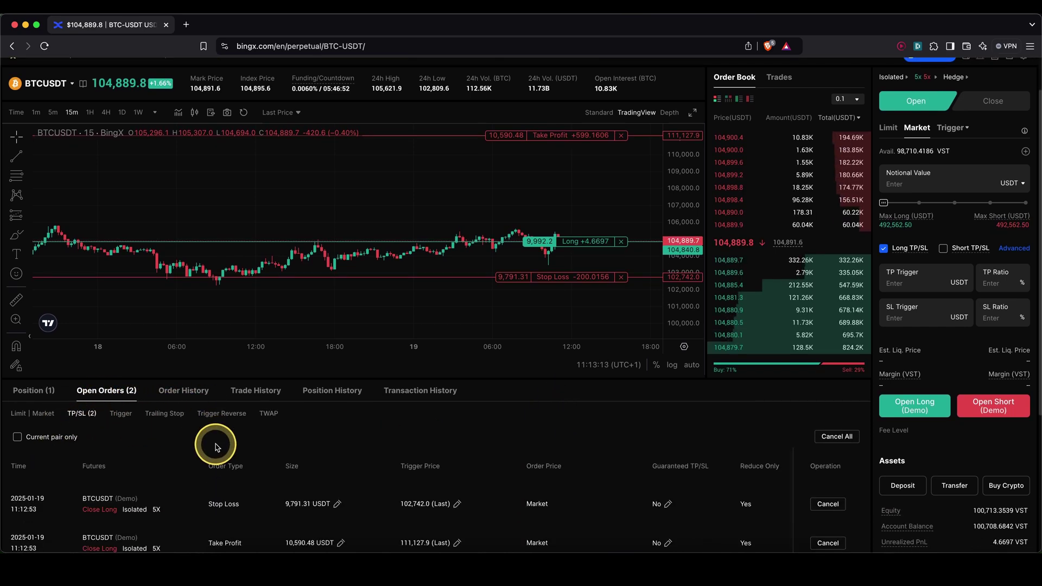
scroll(244, 445, down, 3)
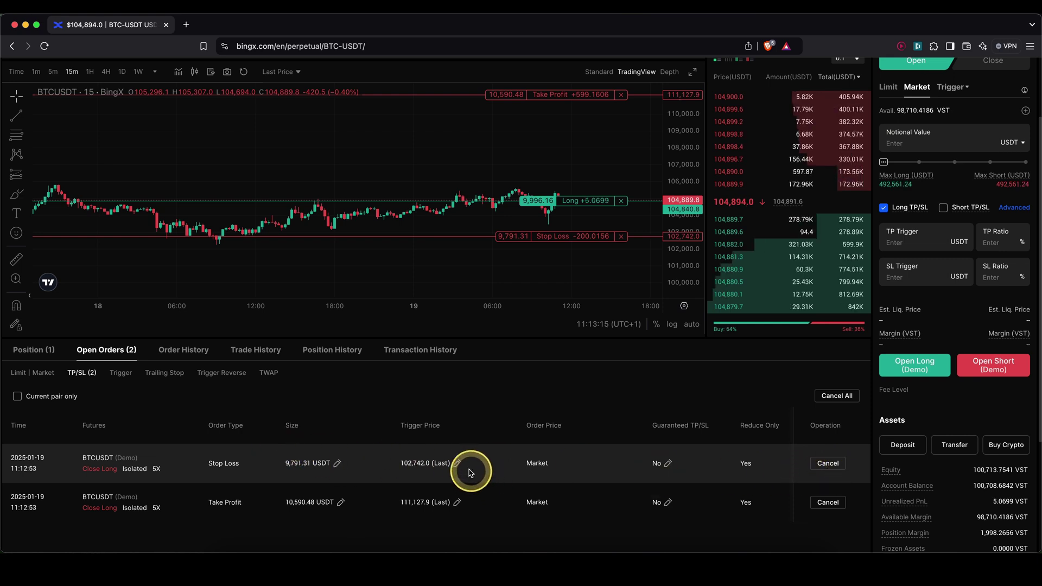
click(828, 467)
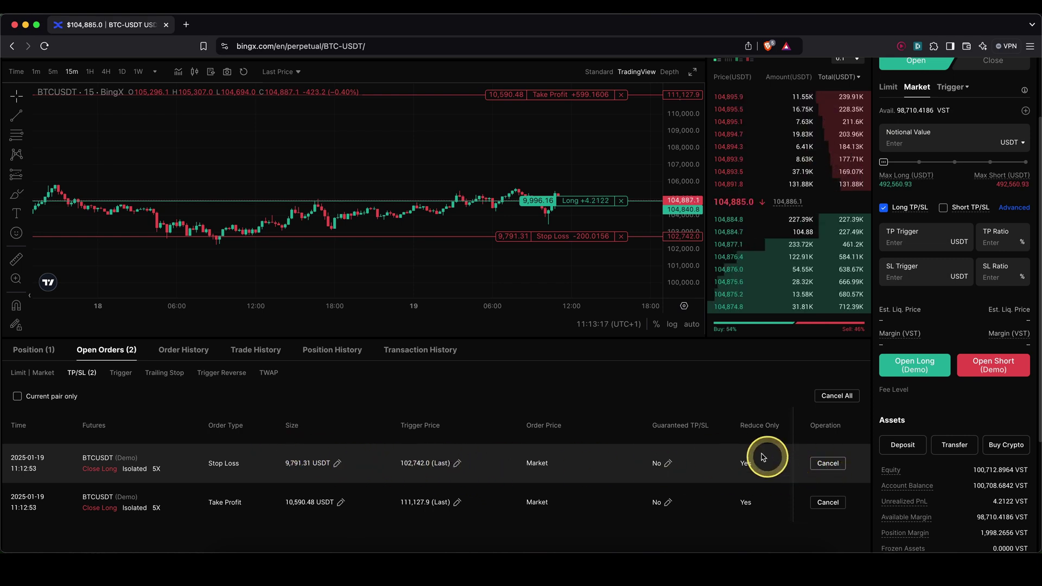
click(621, 94)
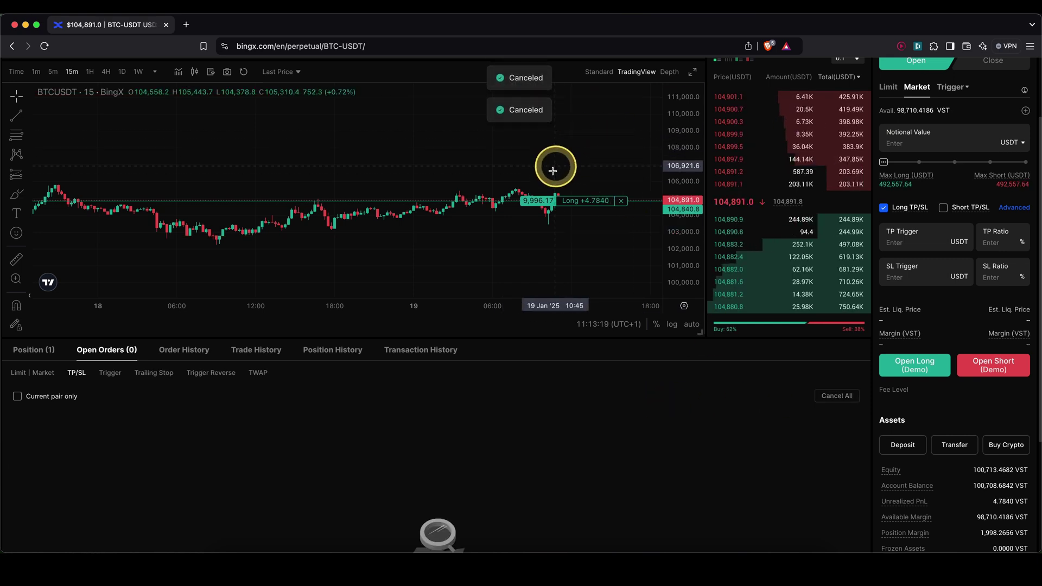
Step: Back on the Position tab, open the position's TP/SL dialog and close it without saving
click(38, 350)
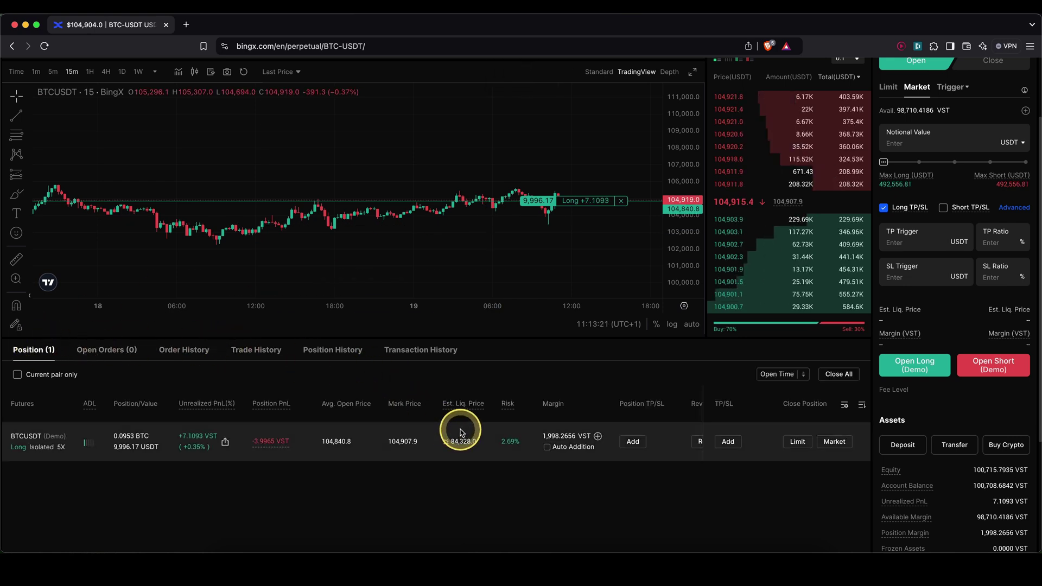
click(635, 442)
click(581, 278)
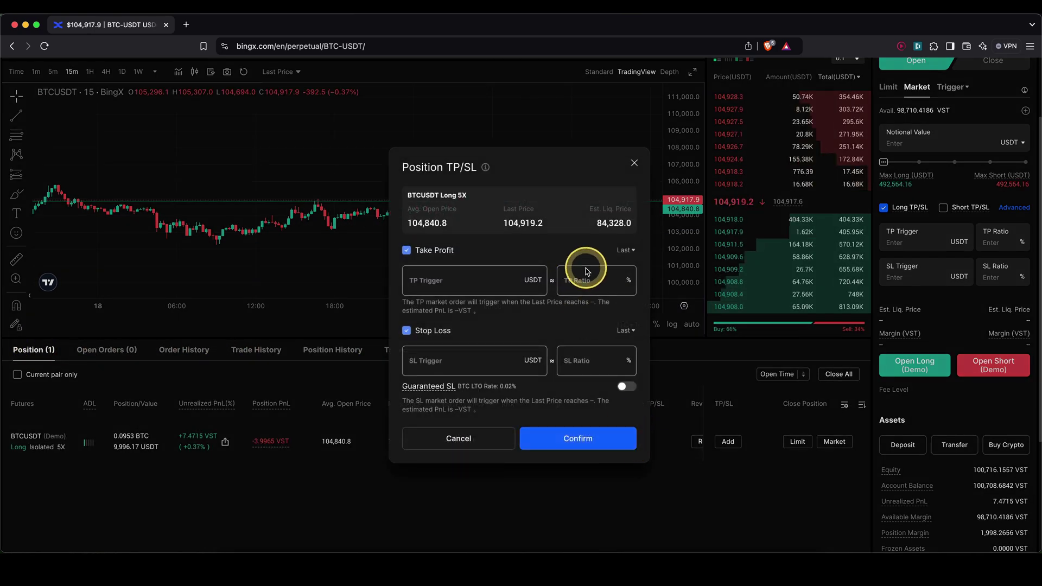
click(586, 361)
click(633, 159)
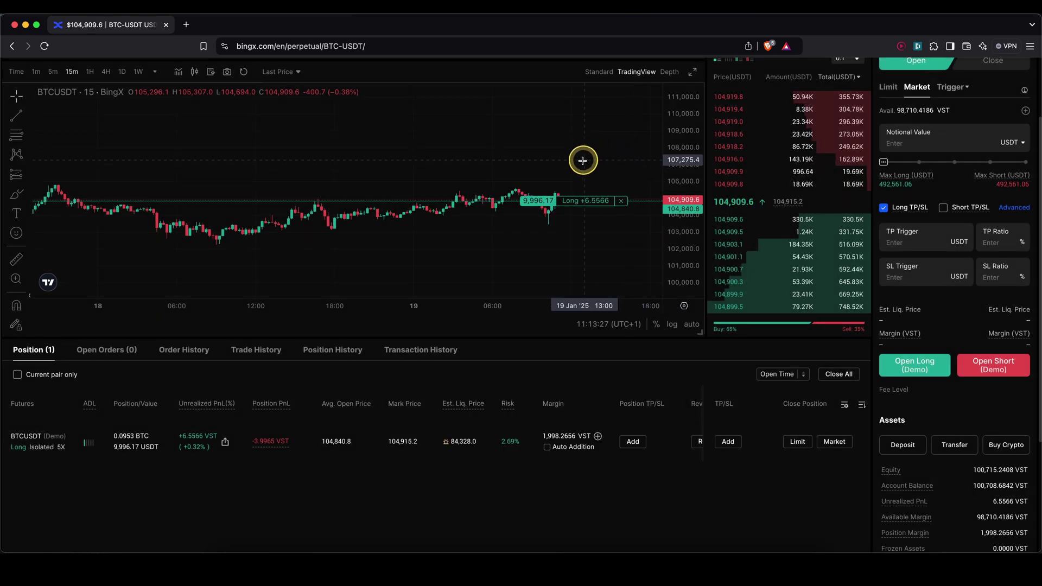
scroll(632, 427, up, 2)
Step: Drag a take-profit line up to 106,999.2 and confirm it for 100% of the position
drag(679, 274, 574, 245)
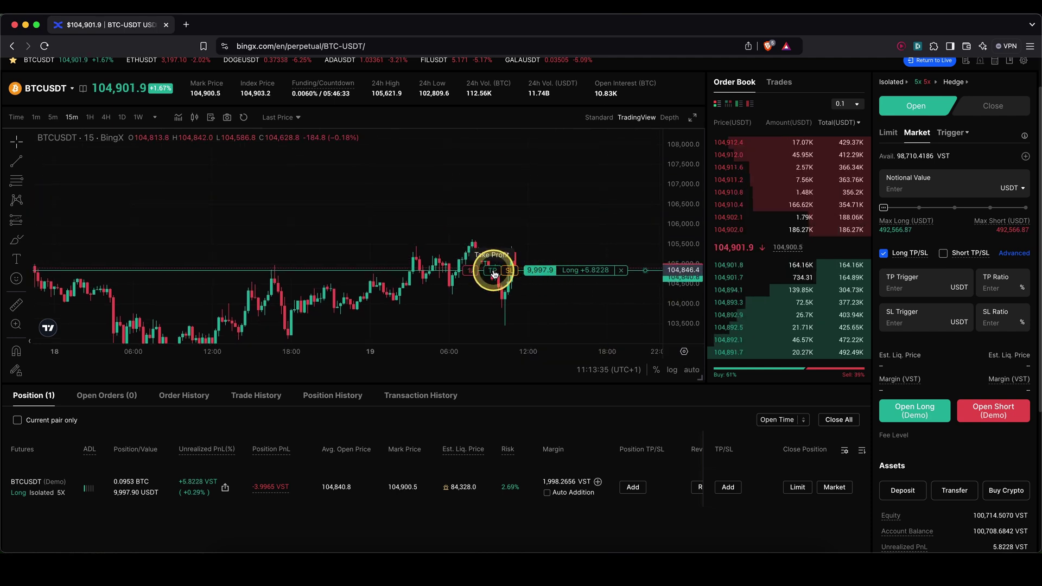
drag(494, 273, 478, 235)
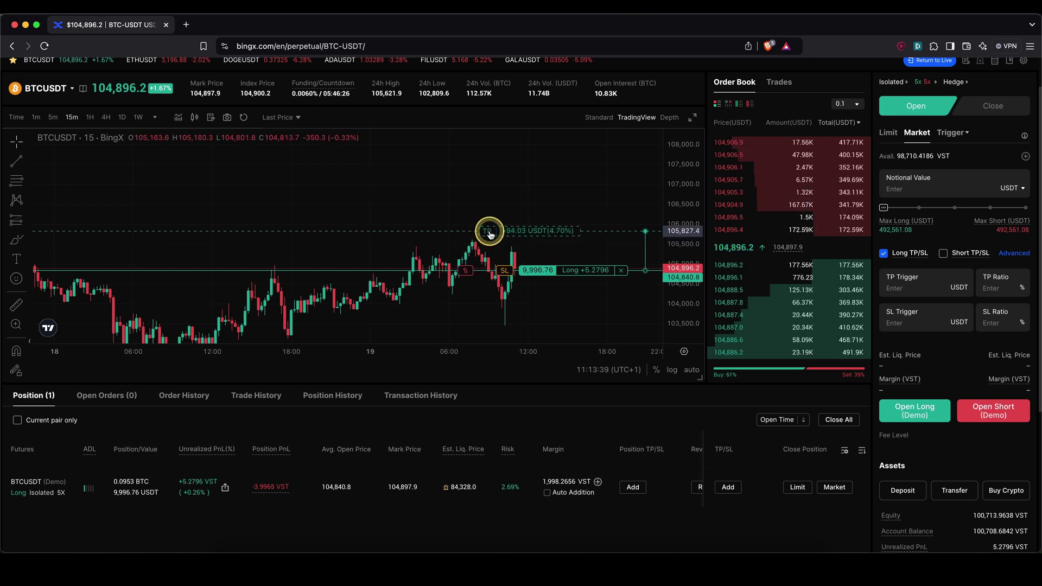
drag(555, 235, 482, 188)
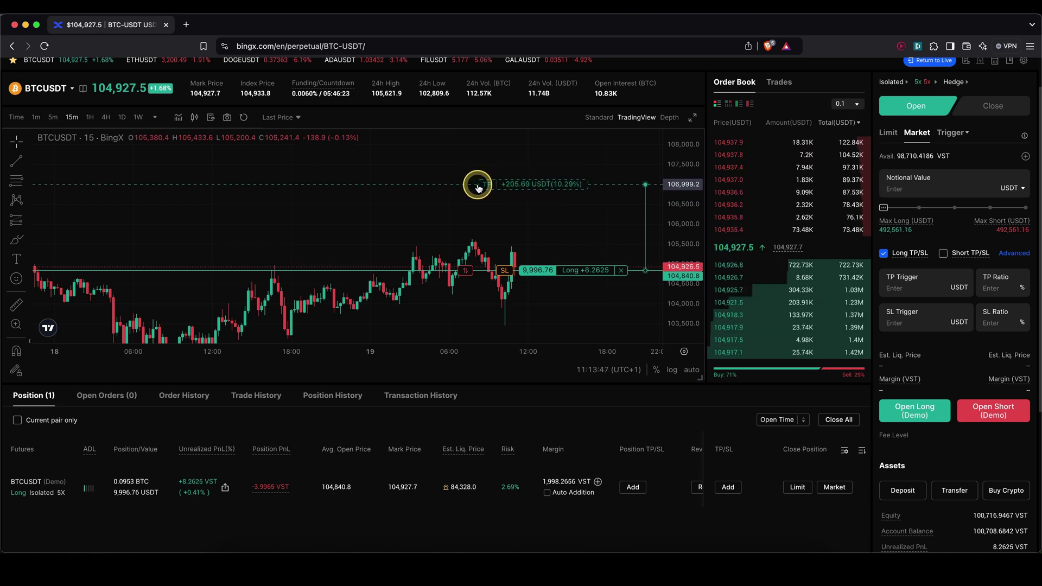
drag(477, 188, 477, 187)
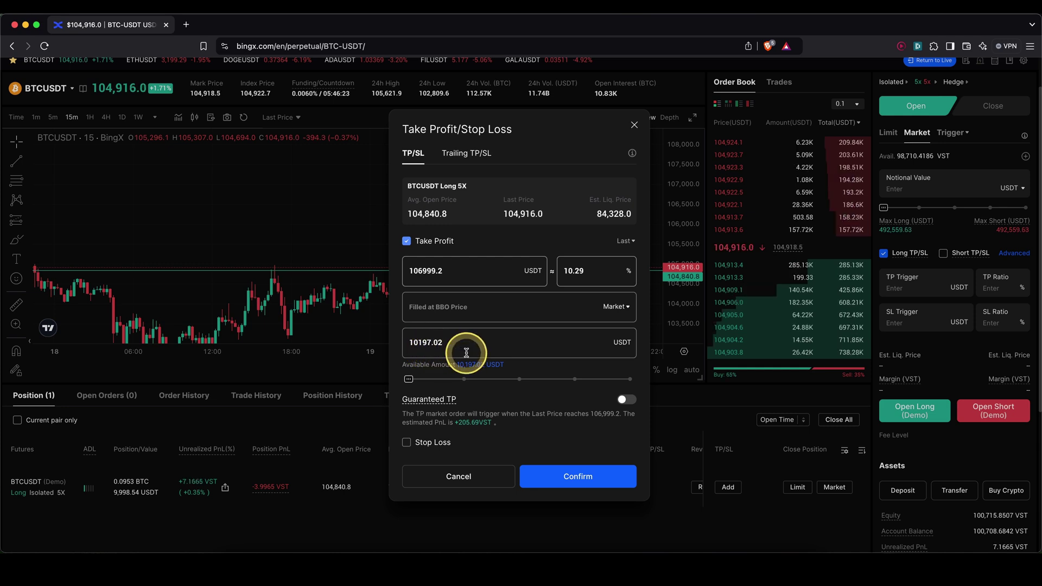
drag(409, 379, 508, 378)
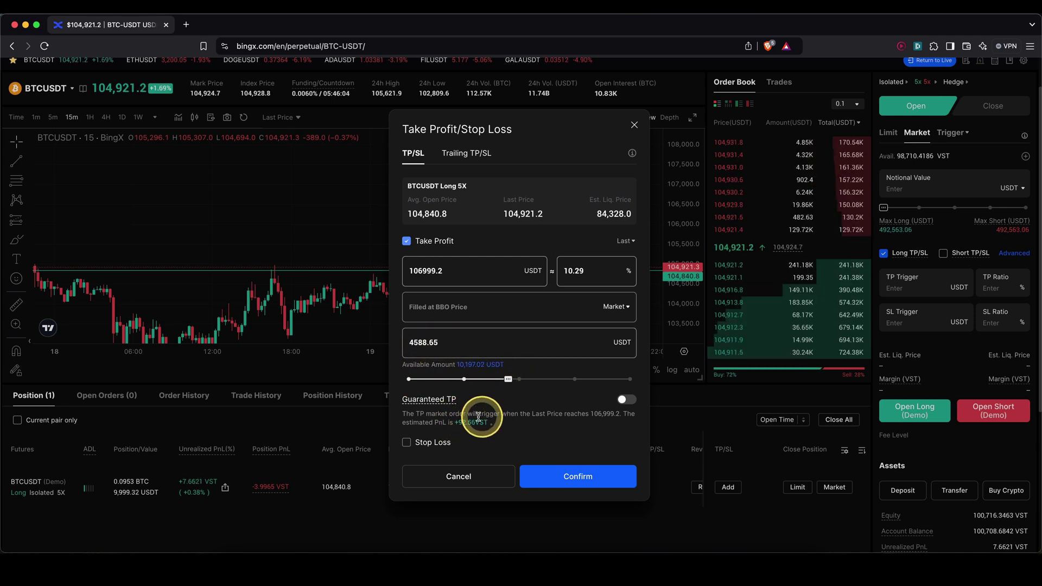
drag(508, 378, 633, 377)
click(578, 476)
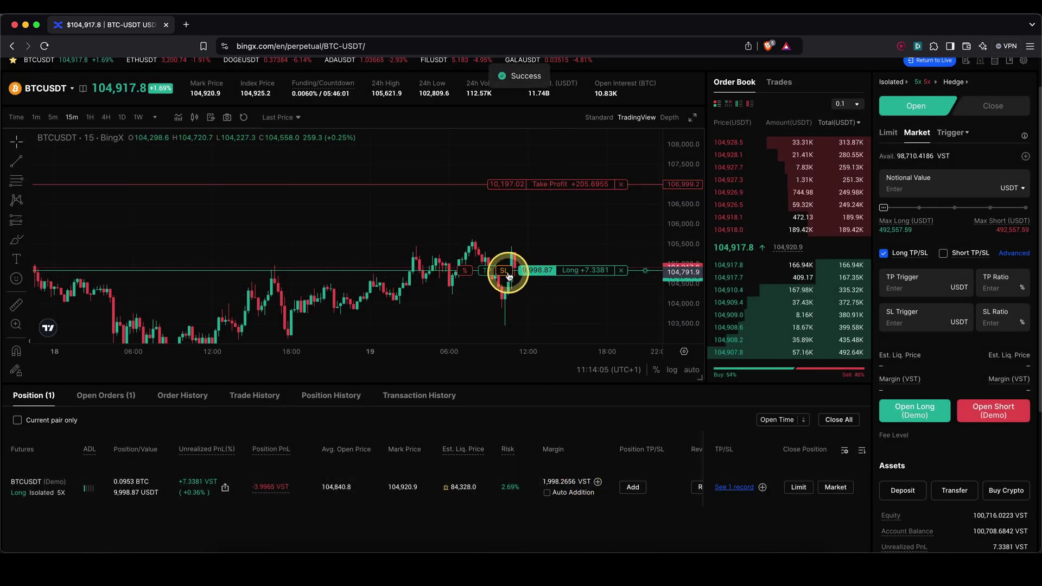
Step: Drag a stop-loss line down to 103,988.1 below entry and confirm it
mouse_move(505, 272)
mouse_down()
mouse_move(509, 308)
mouse_move(496, 299)
mouse_up()
click(581, 475)
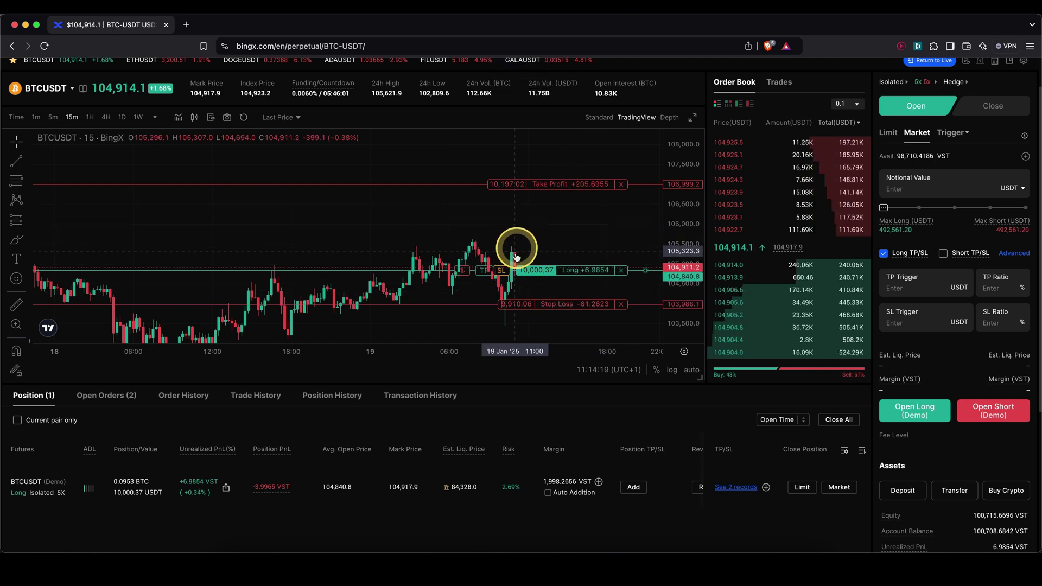
Step: Try adding a second take-profit line at 106,999.2, which fails with 'Insufficient available amount'
drag(486, 271, 479, 293)
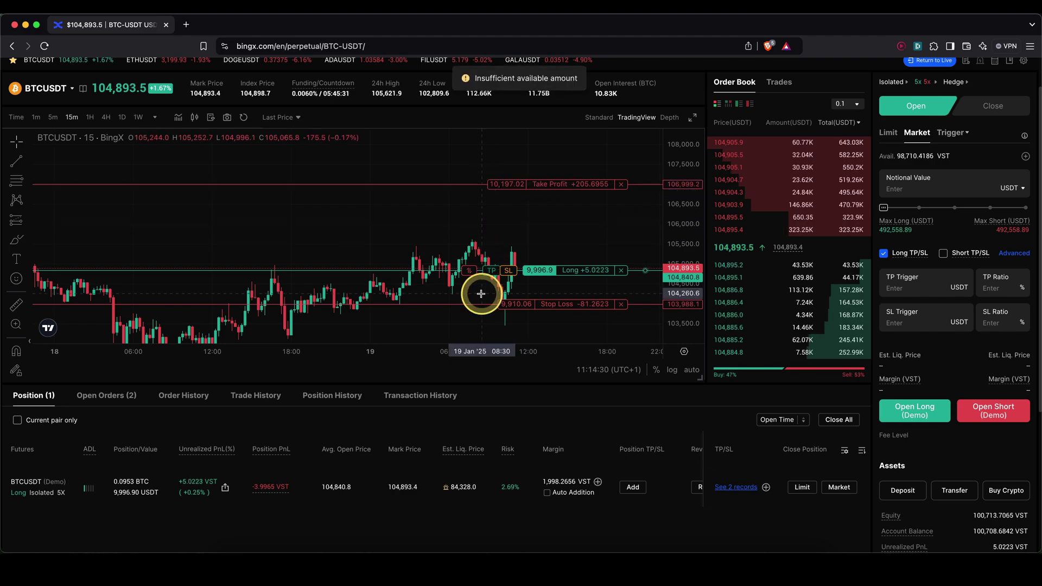